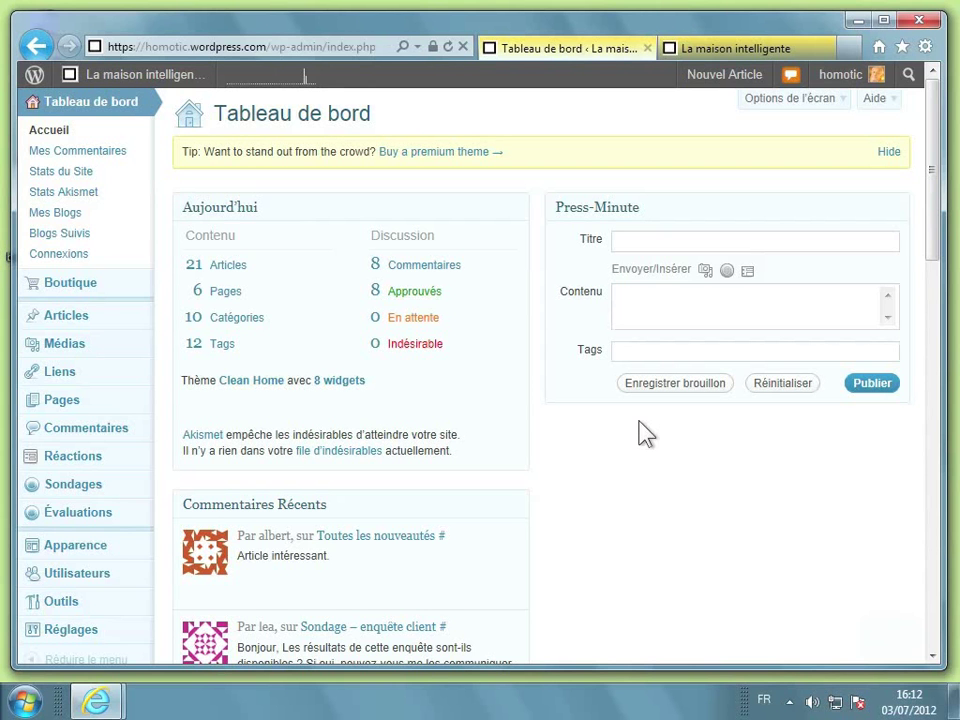
Step: Open the Évaluations settings and enable ratings on articles with the position En dessous de chaque article
{"action": "mouse_move", "coordinate": [100, 525]}
{"action": "left_click", "coordinate": [86, 526]}
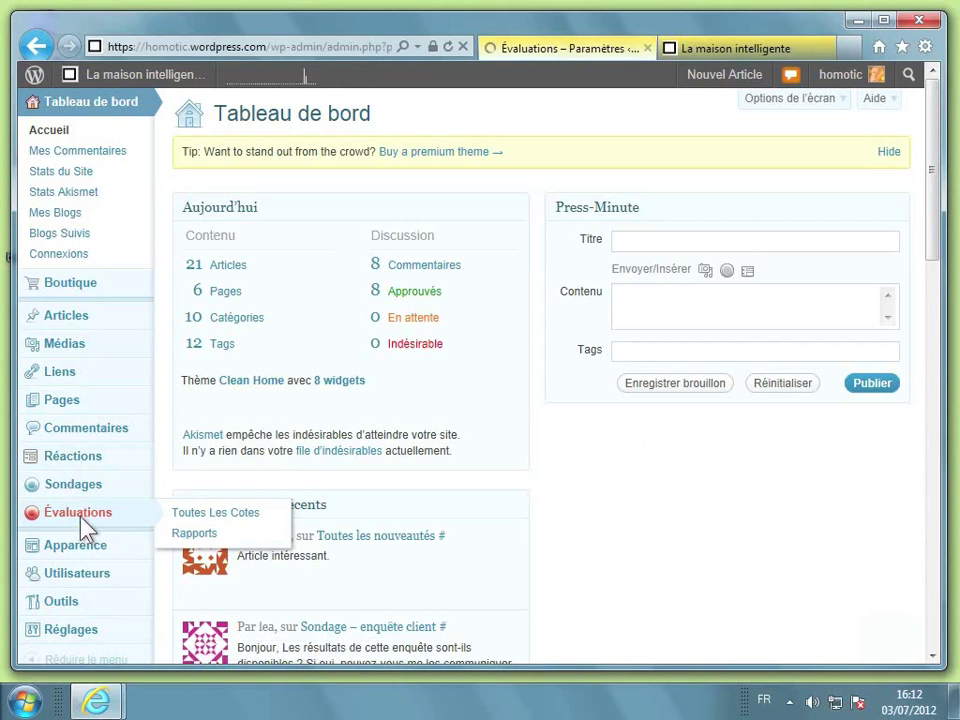
{"action": "mouse_move", "coordinate": [86, 526]}
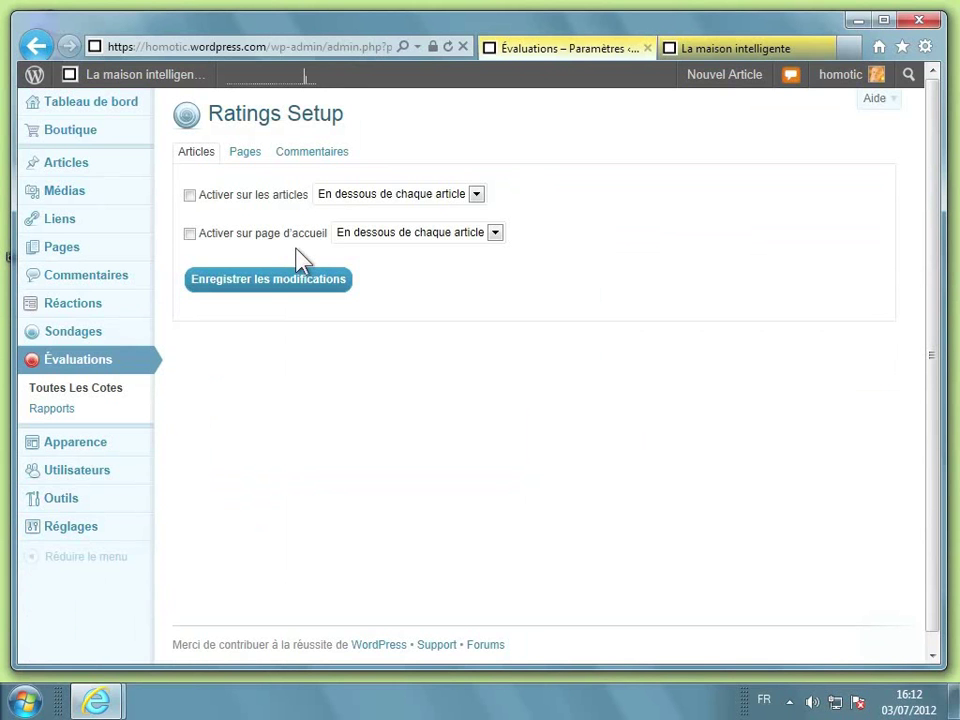
{"action": "left_click", "coordinate": [190, 196]}
{"action": "left_click", "coordinate": [474, 196]}
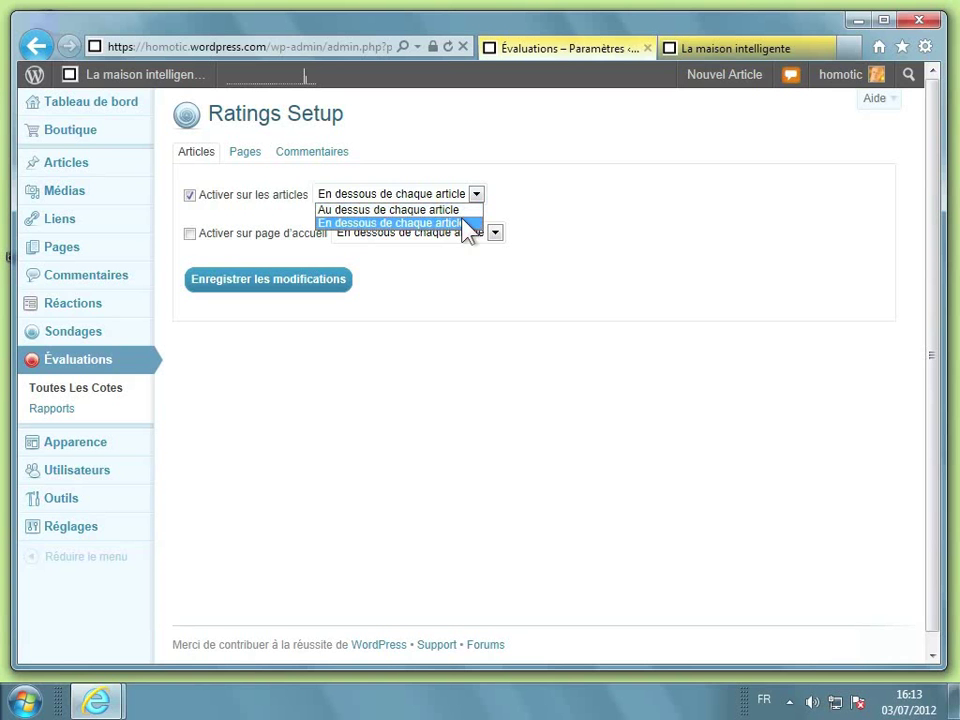
{"action": "left_click", "coordinate": [468, 223]}
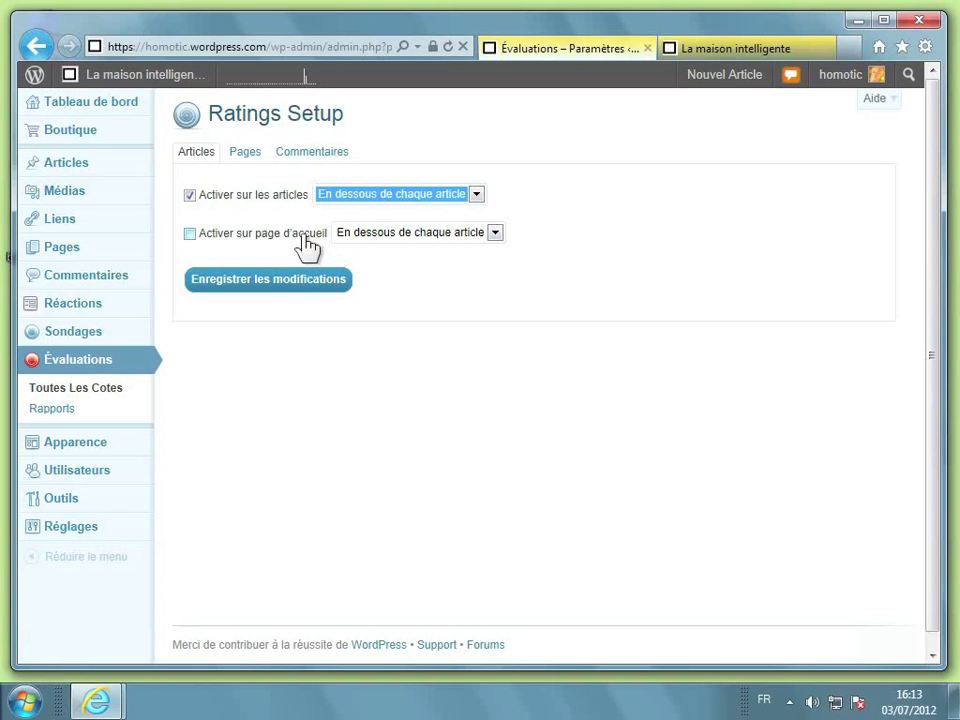
Step: Enable ratings on the home page with the position Au dessus de chaque article and save the article rating settings
{"action": "left_click", "coordinate": [190, 235]}
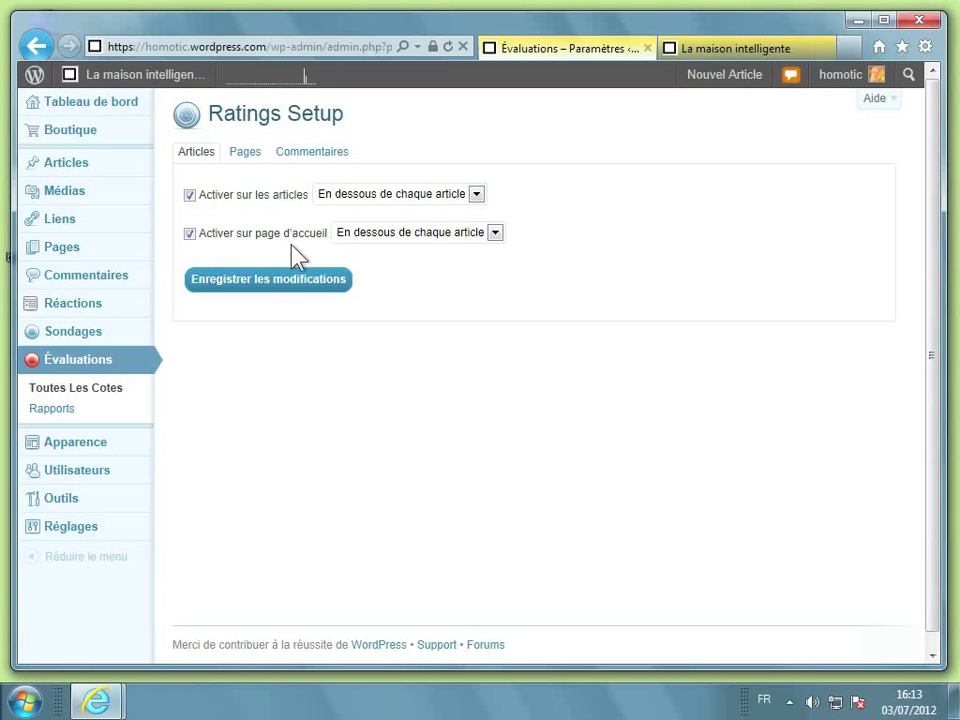
{"action": "left_click", "coordinate": [399, 236]}
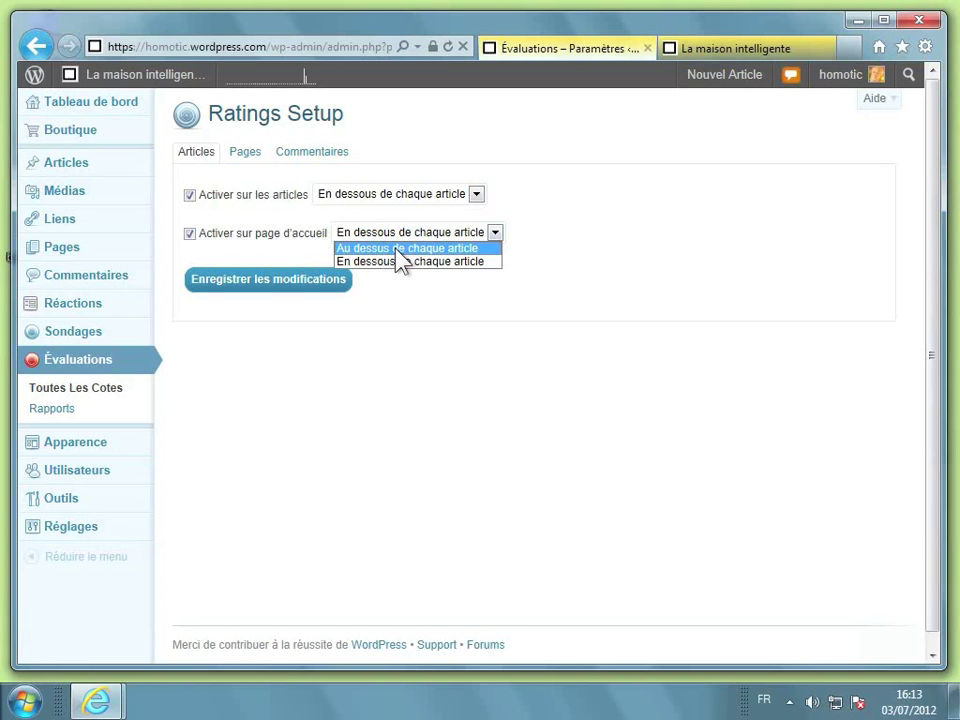
{"action": "left_click", "coordinate": [397, 249]}
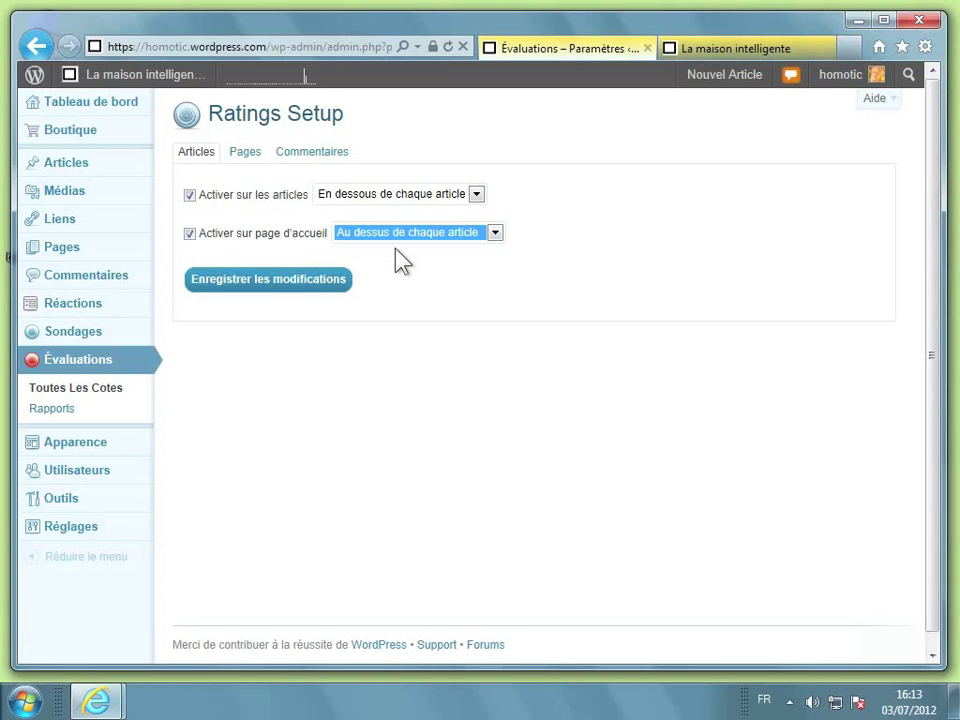
{"action": "left_click", "coordinate": [265, 289]}
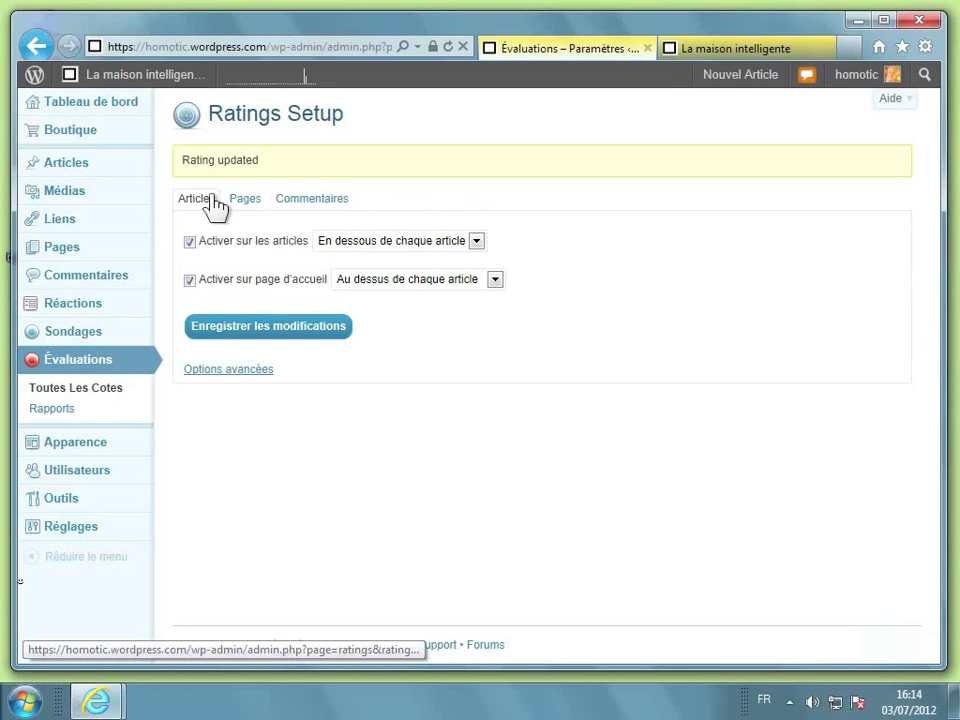
Step: Enable and save ratings for pages with the position Au dessus de chaque page, and view the comment rating settings
{"action": "left_click", "coordinate": [256, 201]}
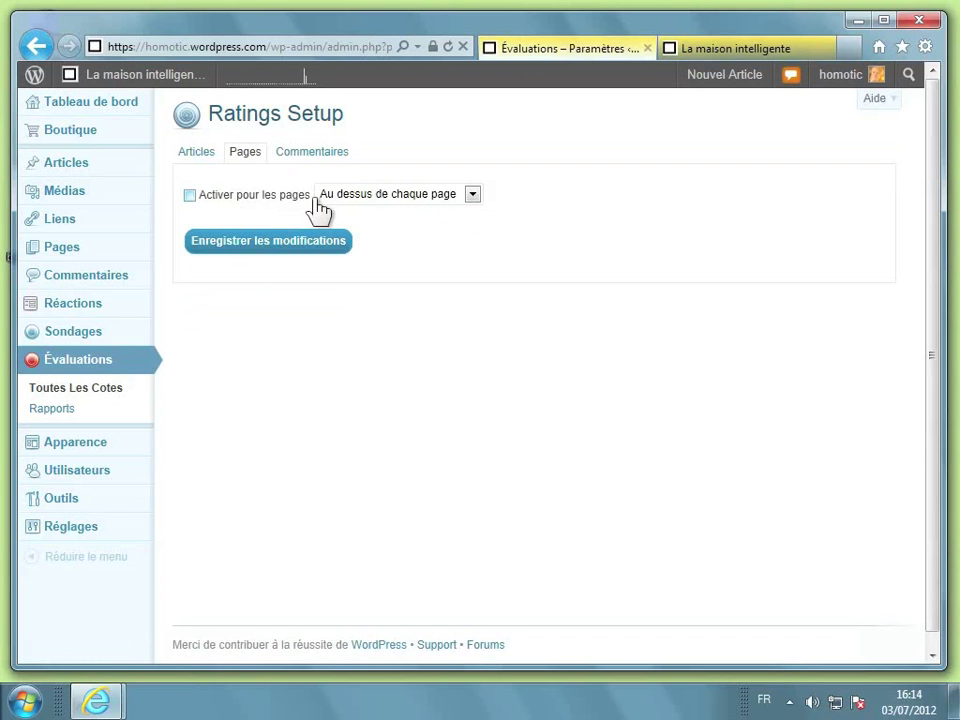
{"action": "left_click", "coordinate": [205, 197]}
{"action": "left_click", "coordinate": [458, 200]}
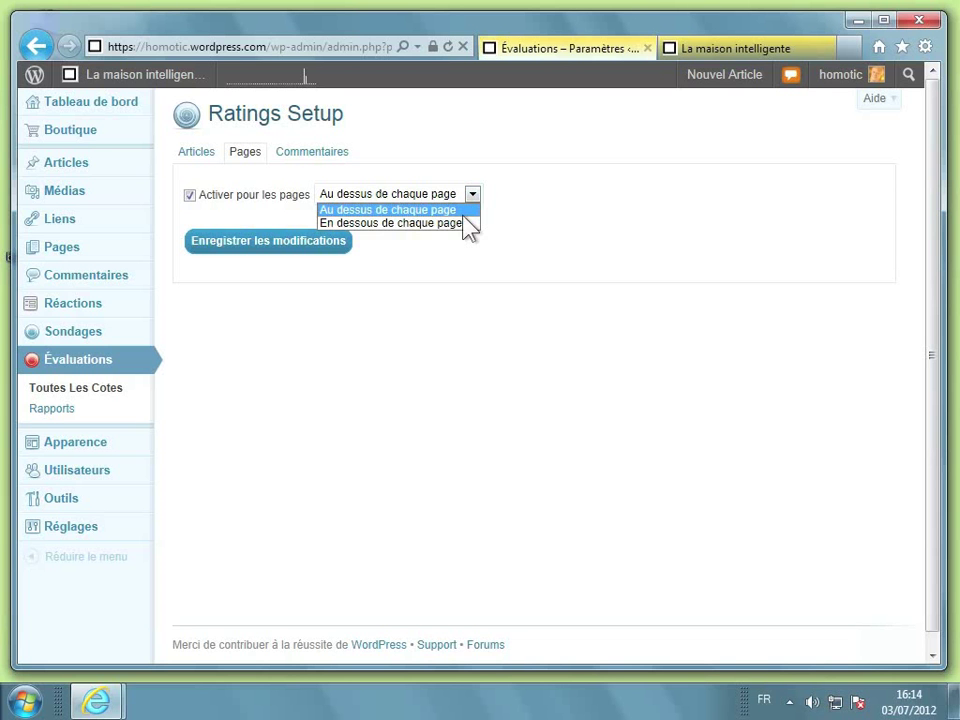
{"action": "left_click", "coordinate": [463, 211]}
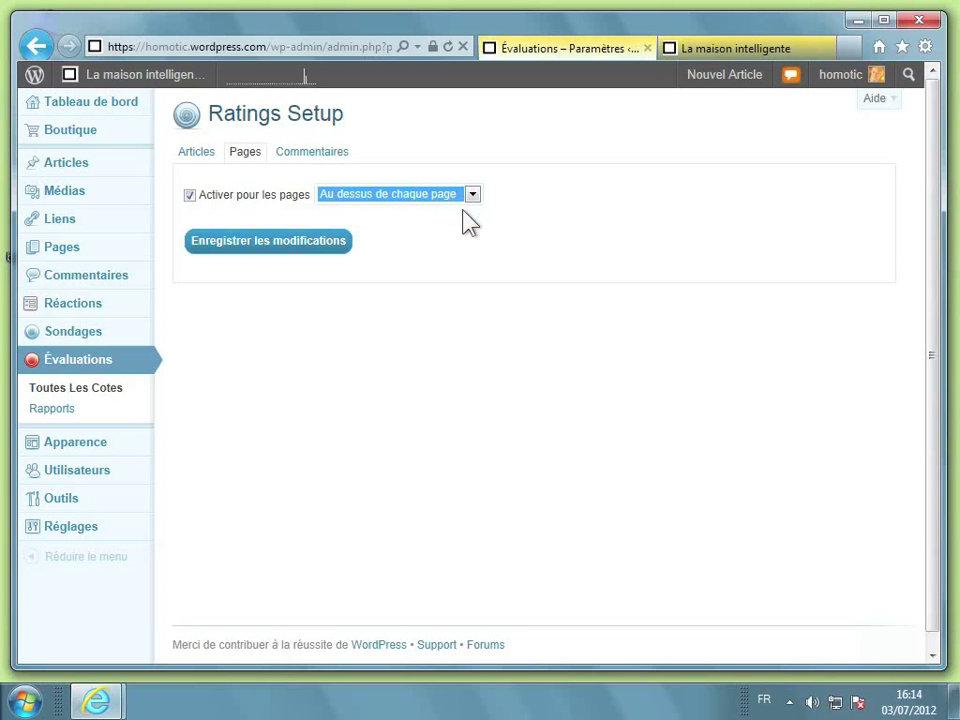
{"action": "left_click", "coordinate": [235, 248]}
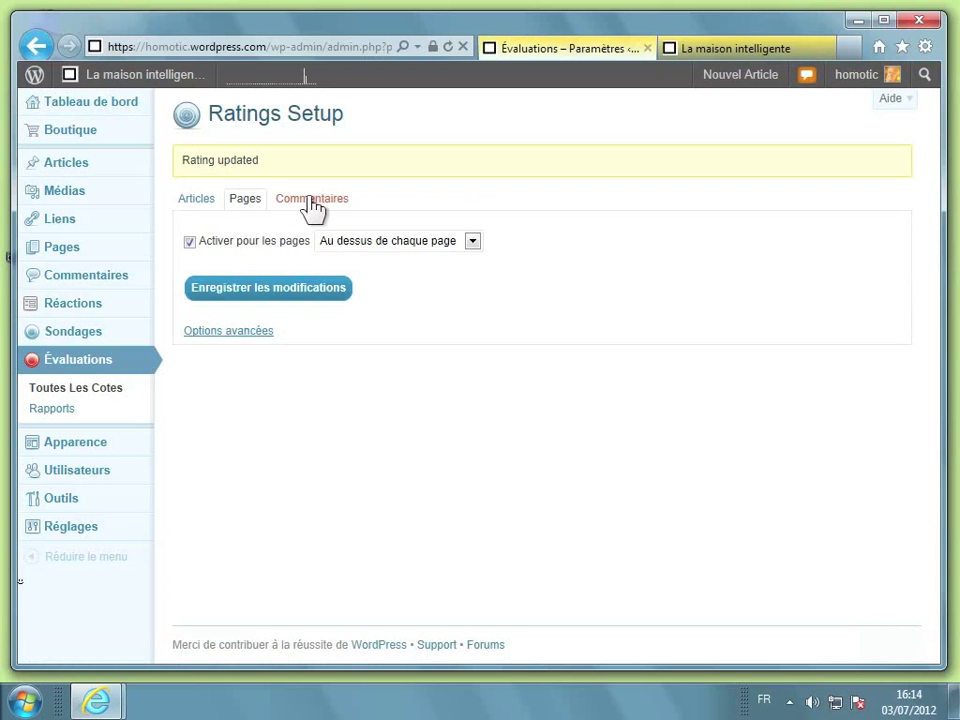
{"action": "left_click", "coordinate": [312, 200]}
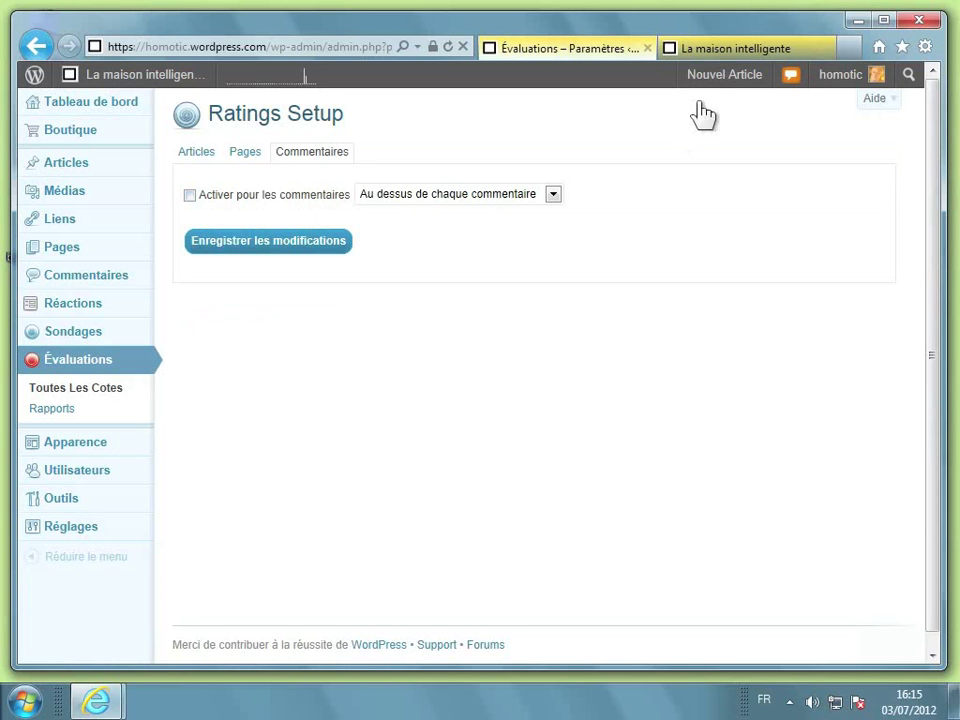
Step: Reload the public blog and rate the article Définition > Domotique two stars and Dossier de presse five stars
{"action": "left_click", "coordinate": [722, 58]}
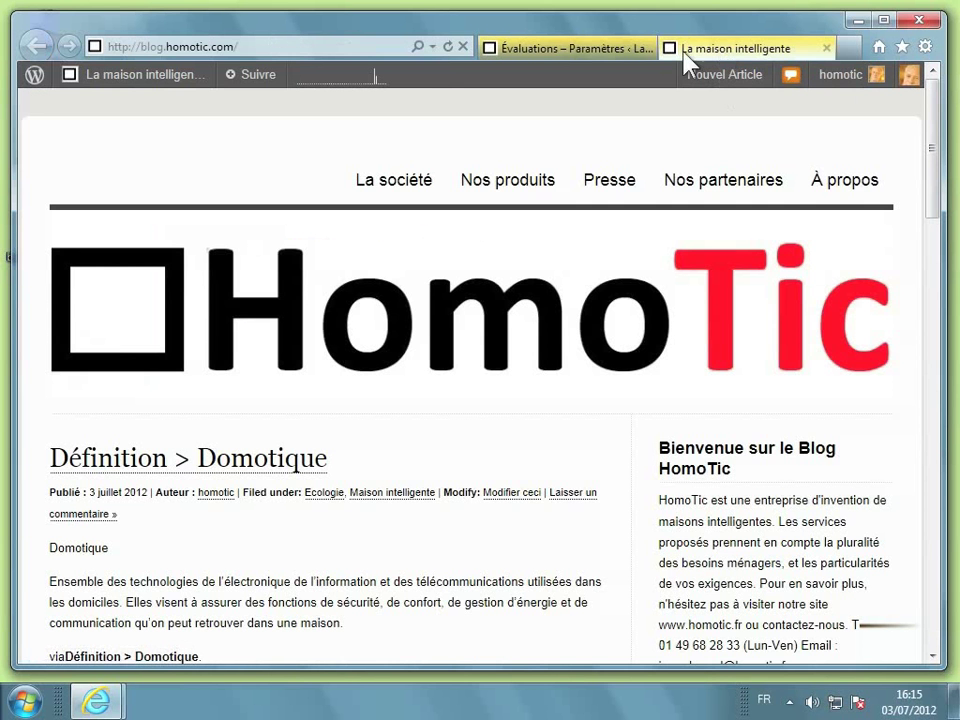
{"action": "left_click", "coordinate": [446, 47]}
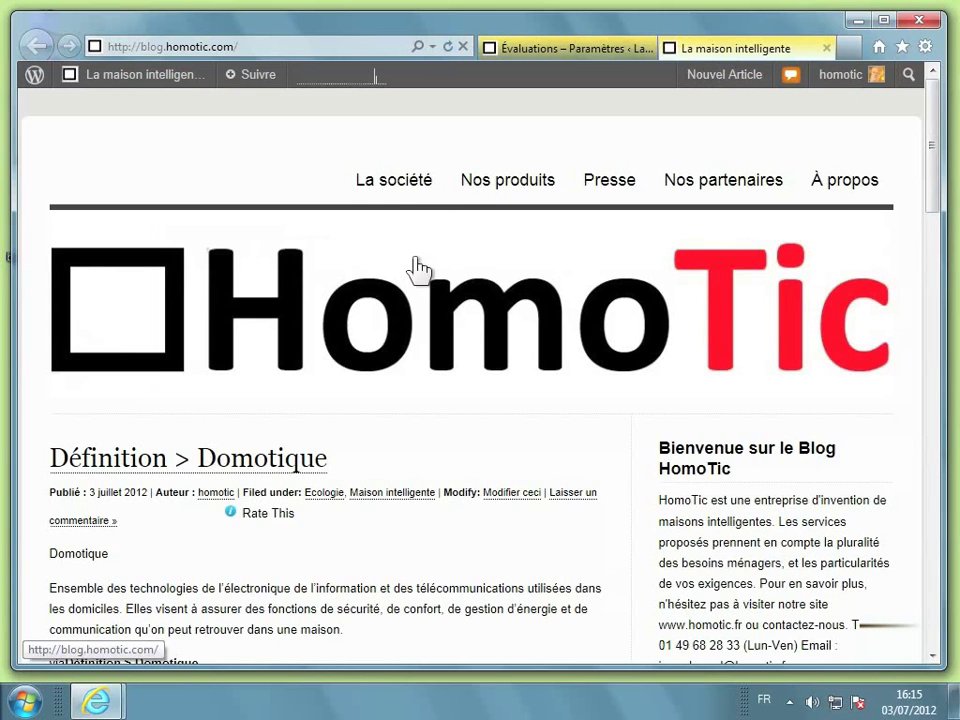
{"action": "scroll", "coordinate": [417, 270], "scroll_direction": "down", "scroll_amount": 1}
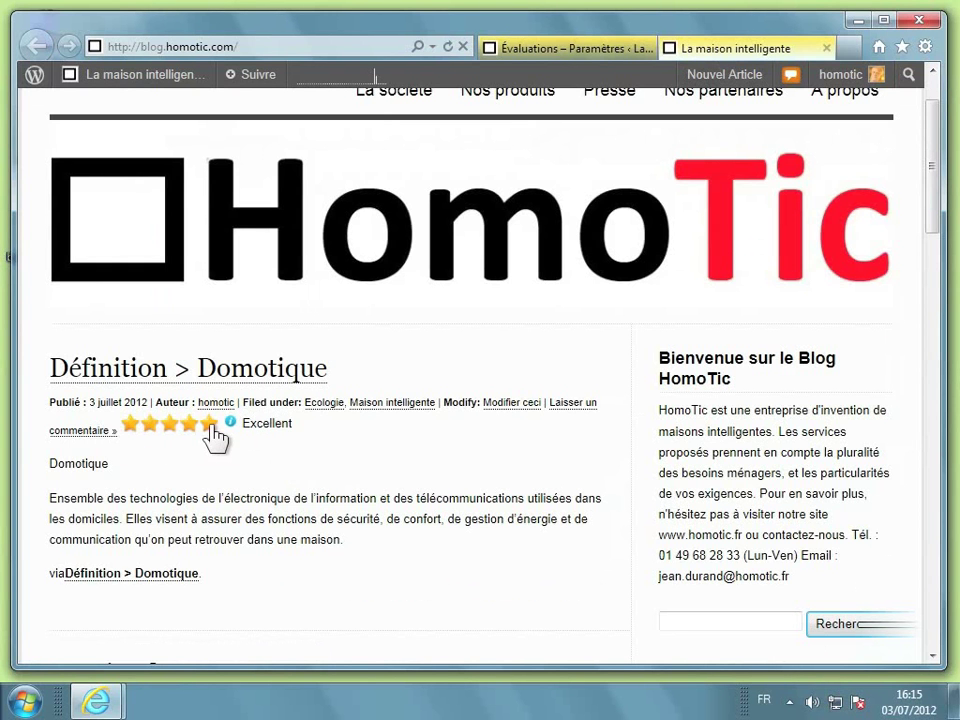
{"action": "left_click", "coordinate": [150, 425]}
{"action": "scroll", "coordinate": [274, 471], "scroll_direction": "down", "scroll_amount": 5}
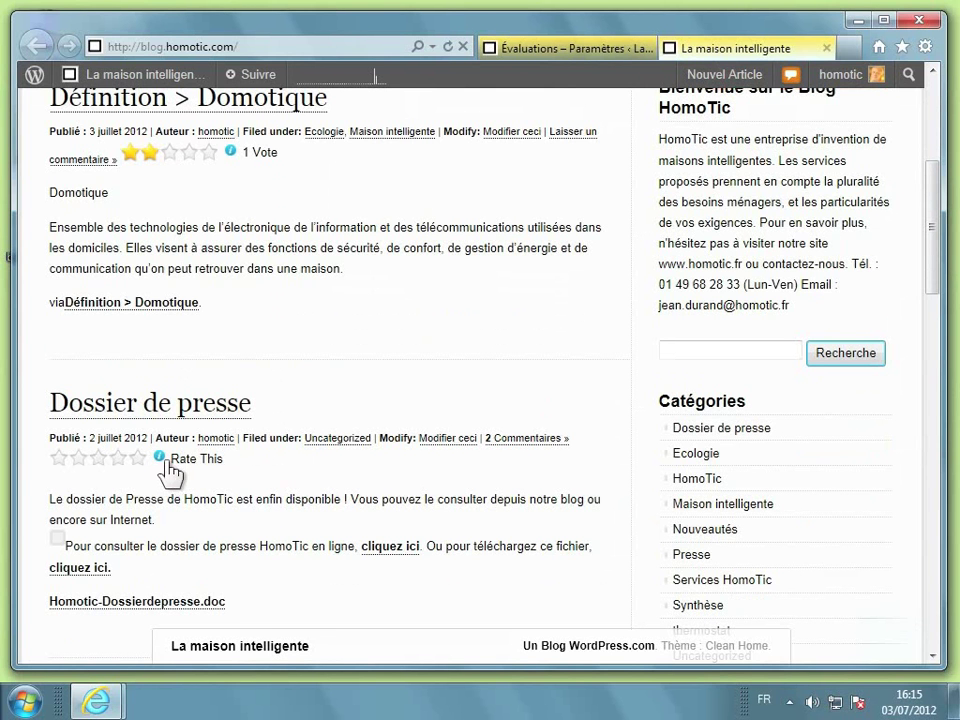
{"action": "left_click", "coordinate": [138, 460]}
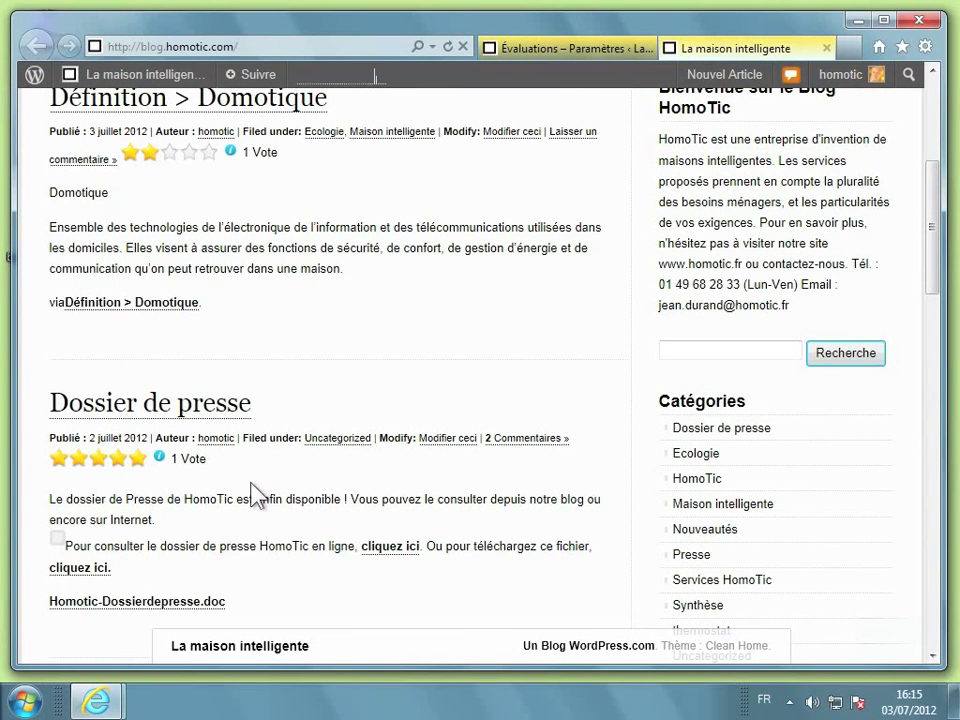
Step: Open the blog's À propos page and rate it five stars
{"action": "scroll", "coordinate": [255, 495], "scroll_direction": "up", "scroll_amount": 4}
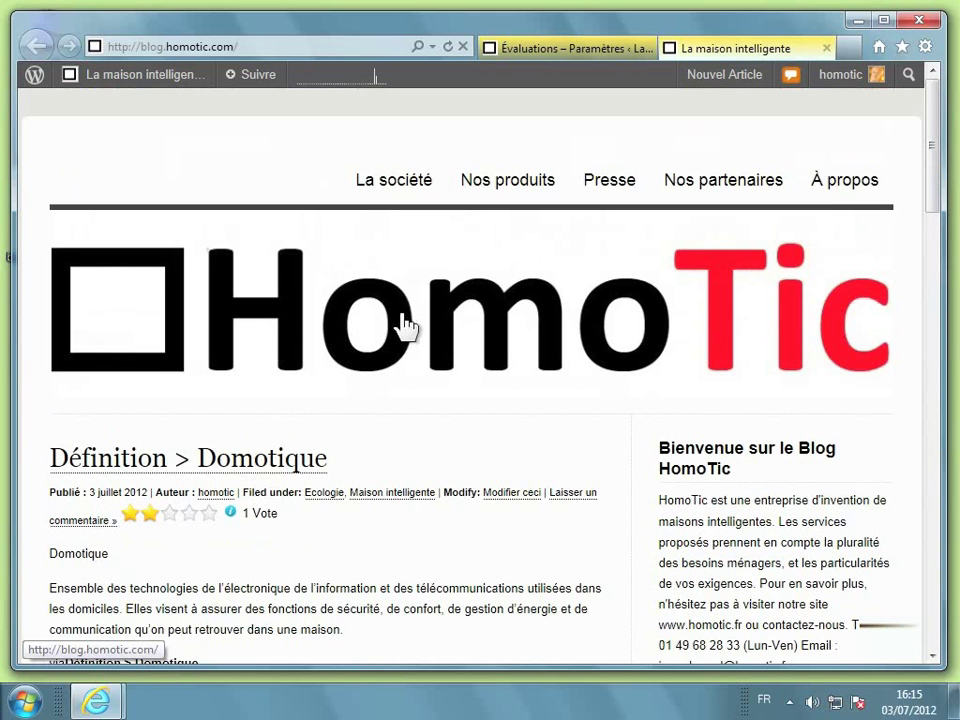
{"action": "left_click", "coordinate": [849, 182]}
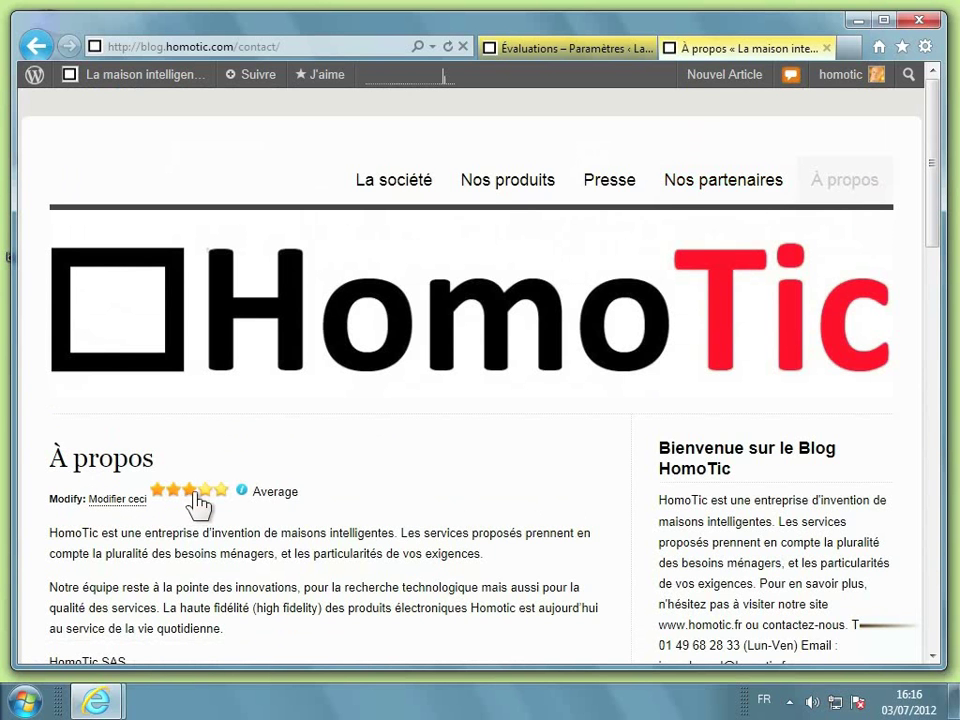
{"action": "left_click", "coordinate": [223, 490]}
Step: Return to the blog administration, open the rating reports and filter them to show ratings of Pages
{"action": "left_click", "coordinate": [581, 62]}
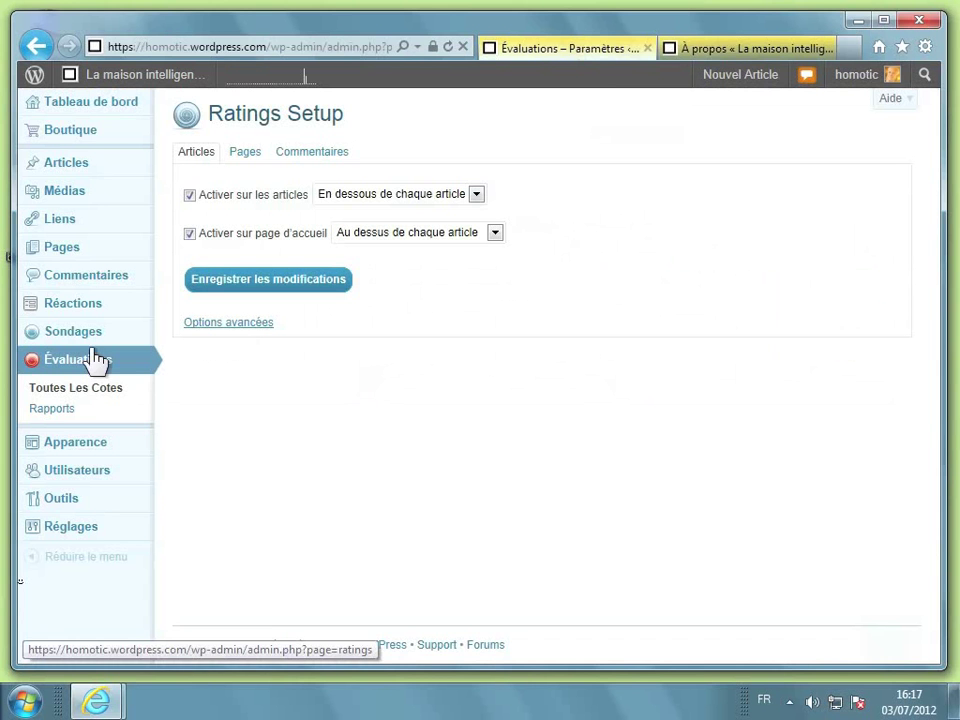
{"action": "left_click", "coordinate": [57, 413]}
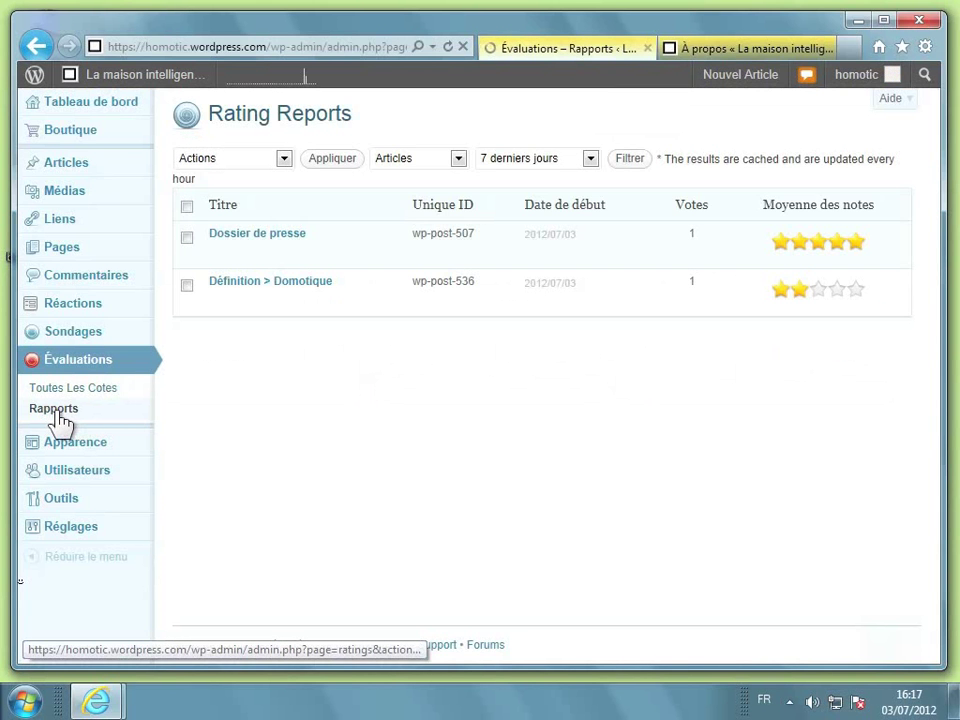
{"action": "mouse_move", "coordinate": [268, 229]}
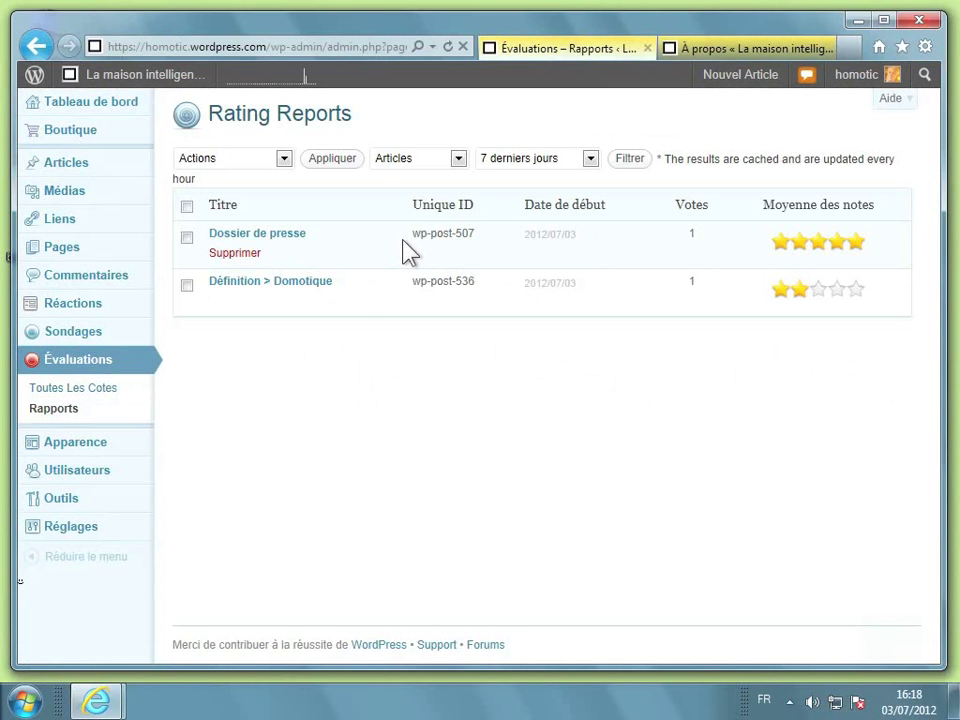
{"action": "left_click", "coordinate": [412, 160]}
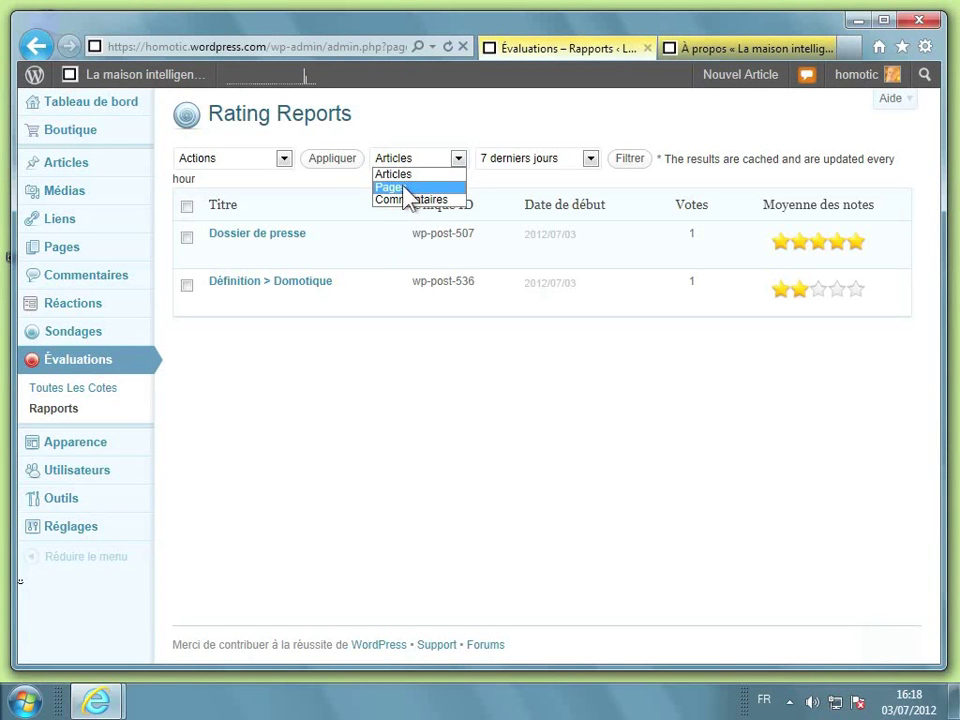
{"action": "left_click", "coordinate": [407, 188]}
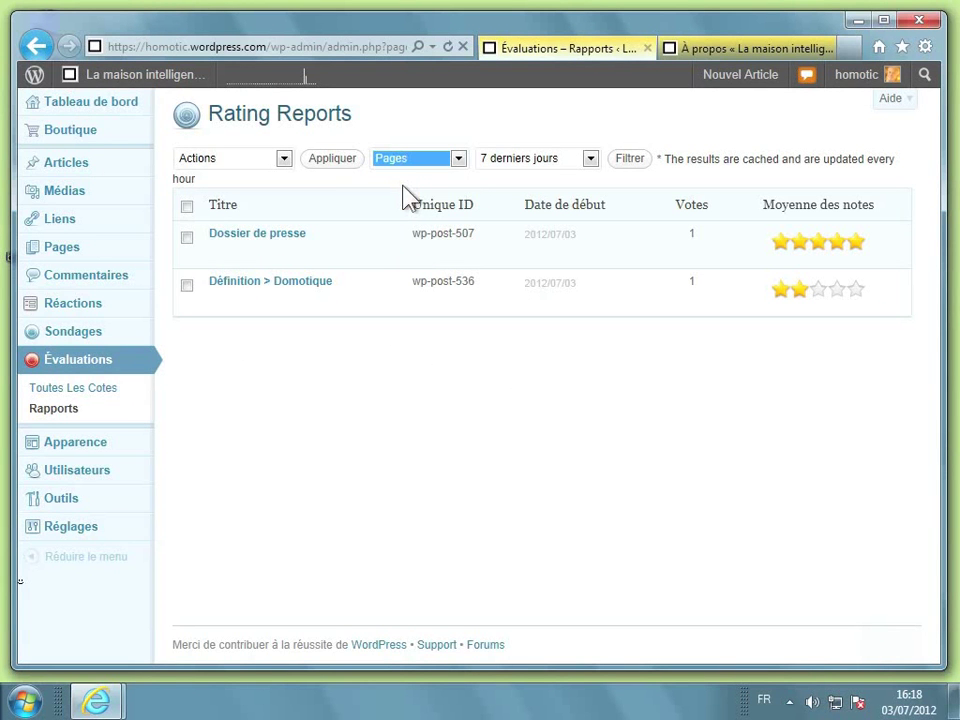
{"action": "left_click", "coordinate": [634, 163]}
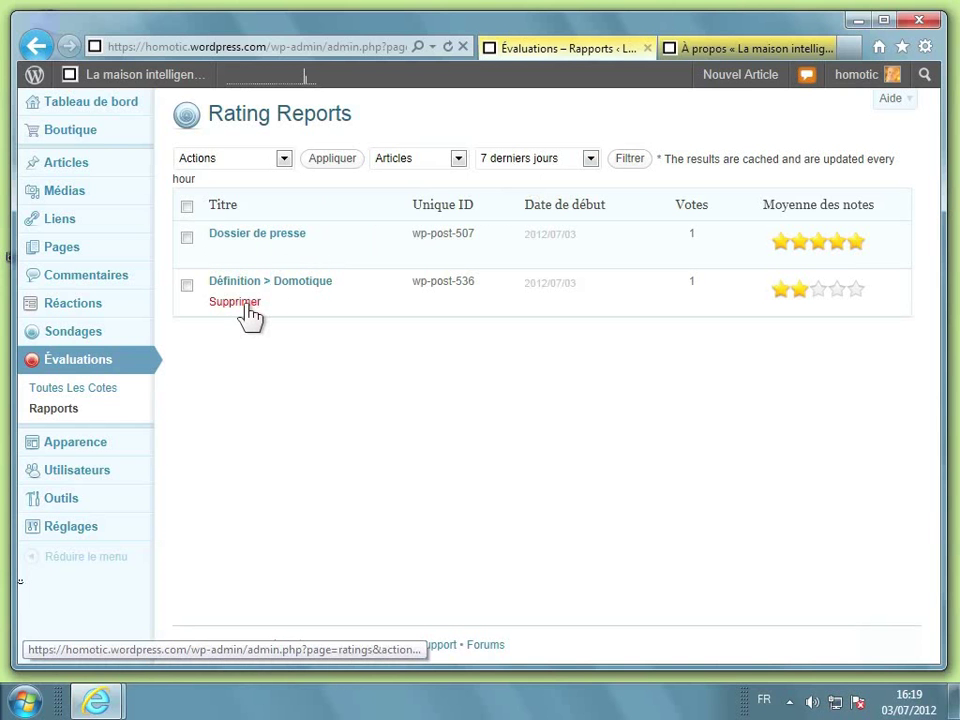
Step: Delete the rating of the article Définition > Domotique from the rating reports
{"action": "left_click", "coordinate": [240, 302]}
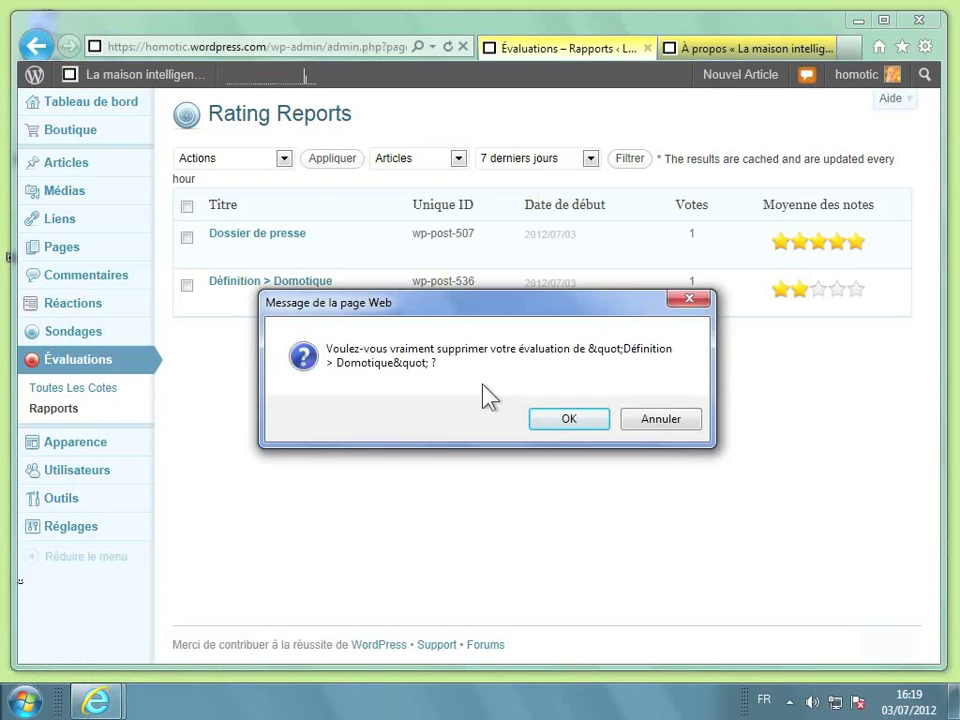
{"action": "left_click", "coordinate": [568, 420]}
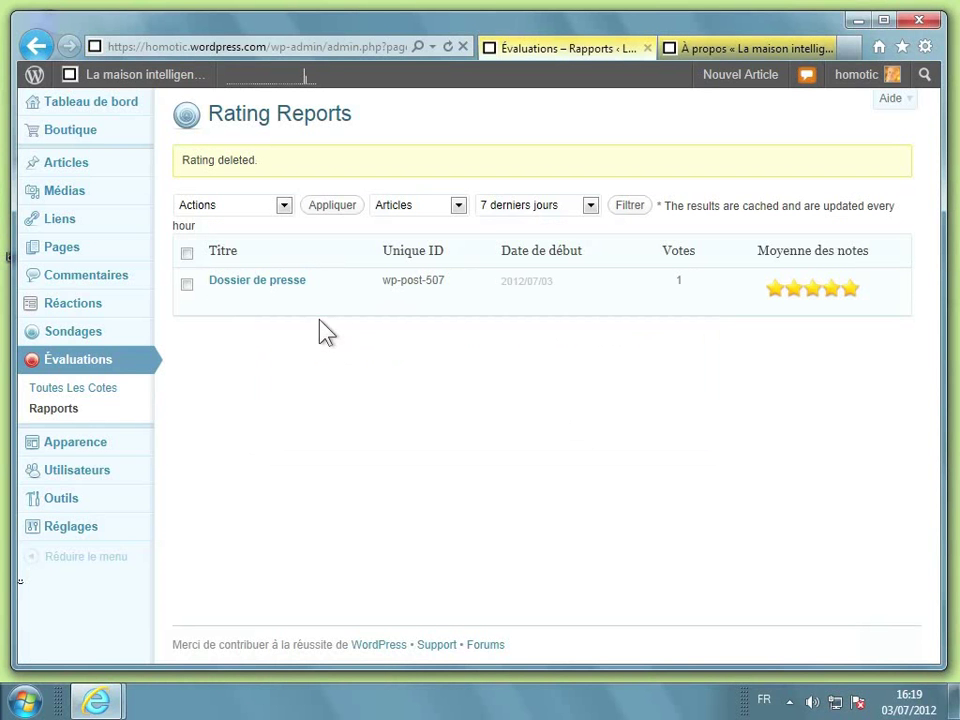
Step: Select the Dossier de presse rating and view the available bulk actions without applying one
{"action": "mouse_move", "coordinate": [229, 311]}
{"action": "left_click", "coordinate": [187, 284]}
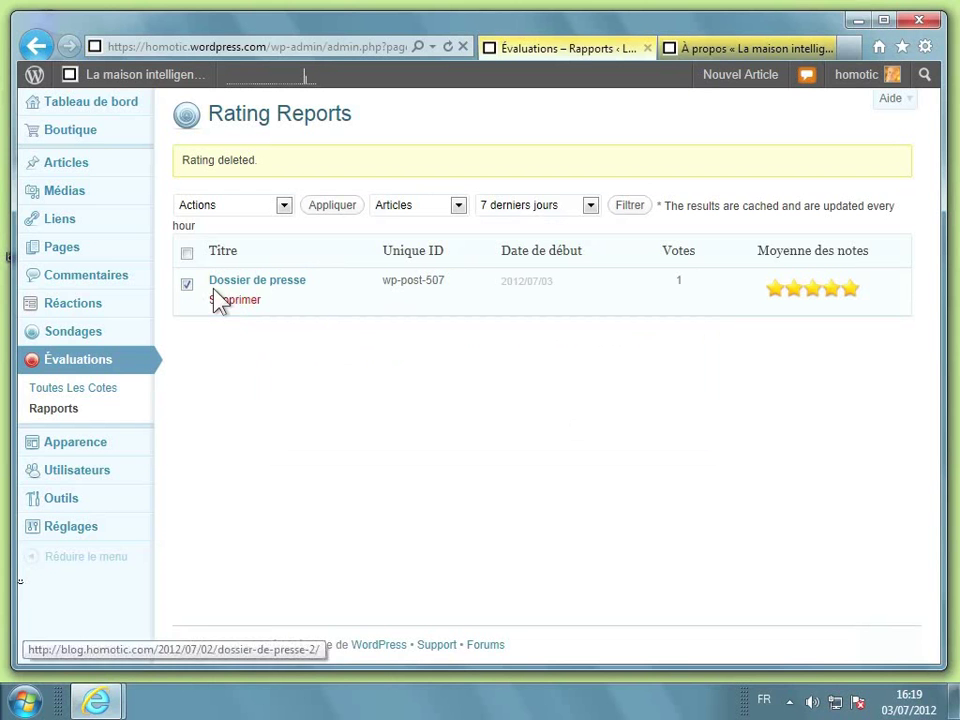
{"action": "left_click", "coordinate": [224, 203]}
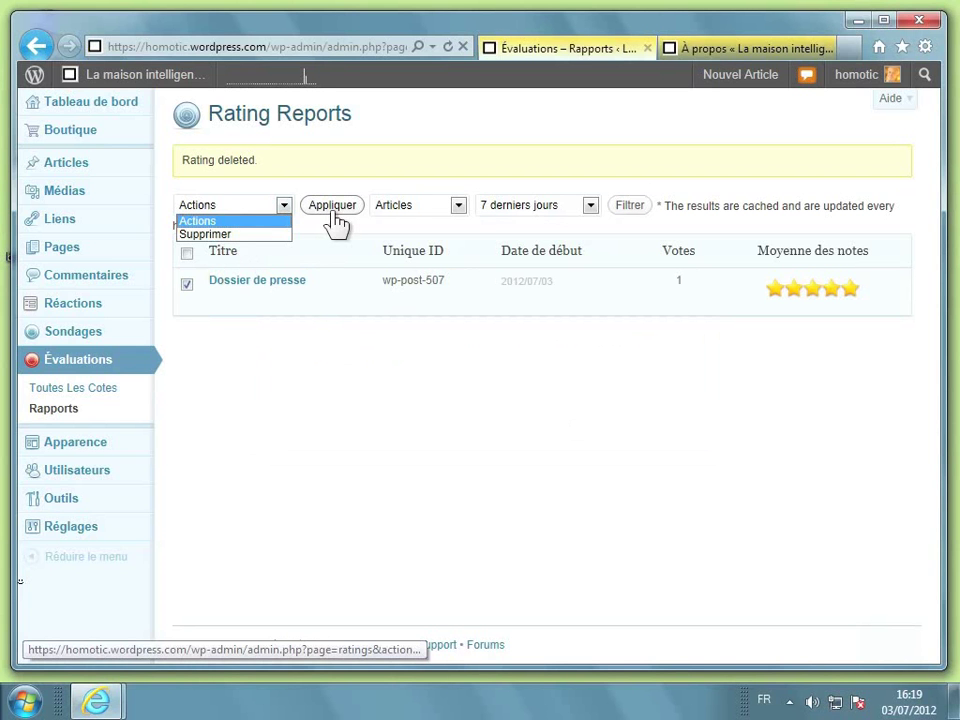
{"action": "left_click", "coordinate": [396, 382]}
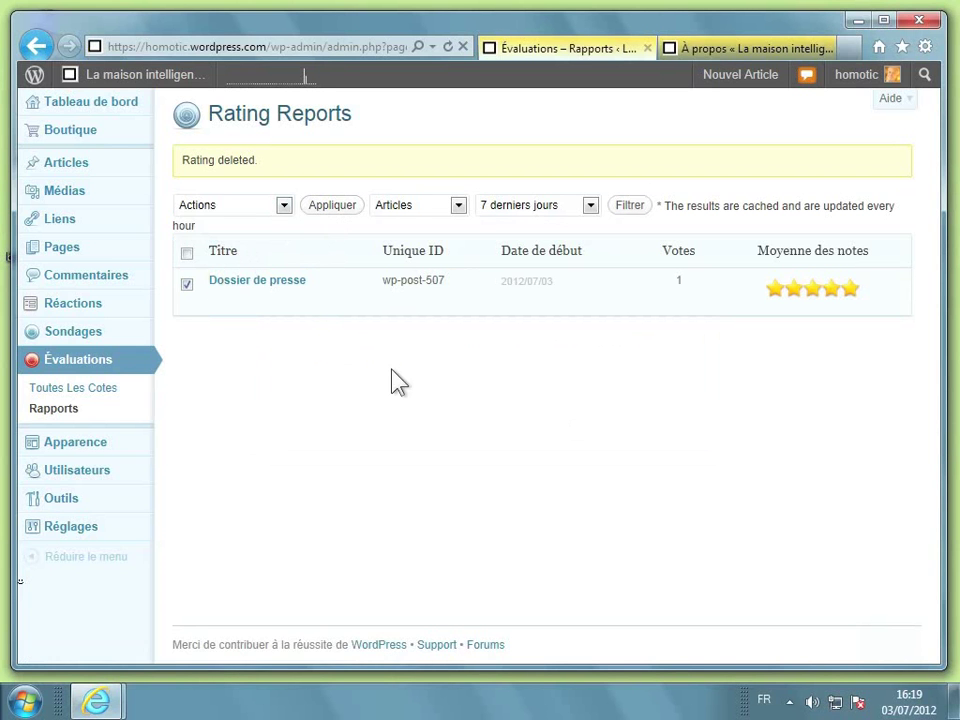